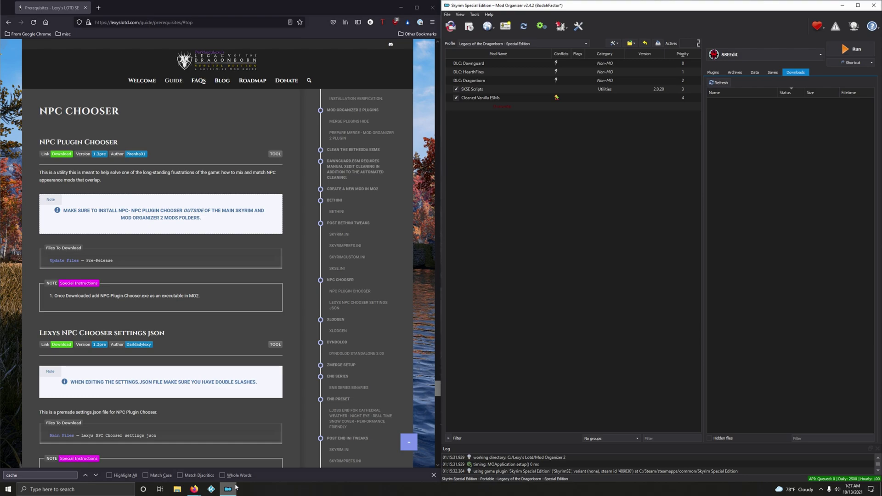
- Download the NPC Plugin Chooser Pre-Release (1.3pre) archive from its Nexus Mods Files page
{"action": "left_click", "coordinate": [70, 156]}
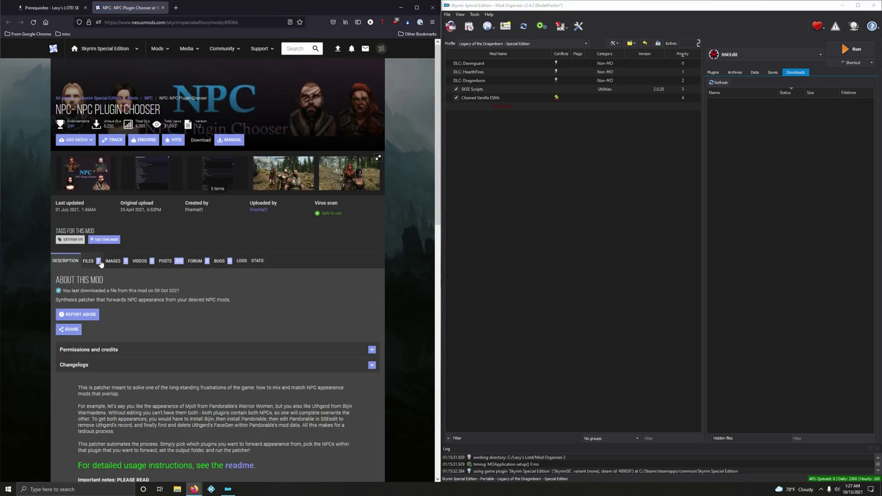
{"action": "left_click", "coordinate": [100, 263]}
{"action": "scroll", "coordinate": [238, 228], "scroll_direction": "down", "scroll_amount": 2}
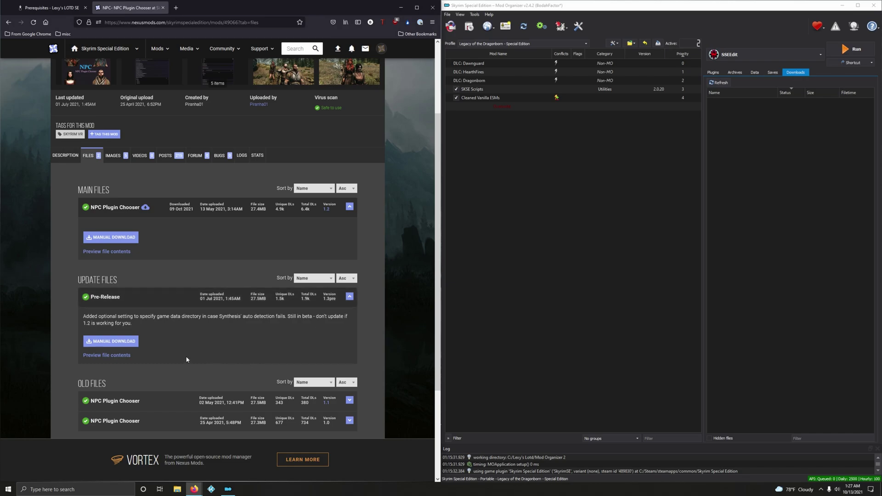
{"action": "left_click", "coordinate": [127, 342]}
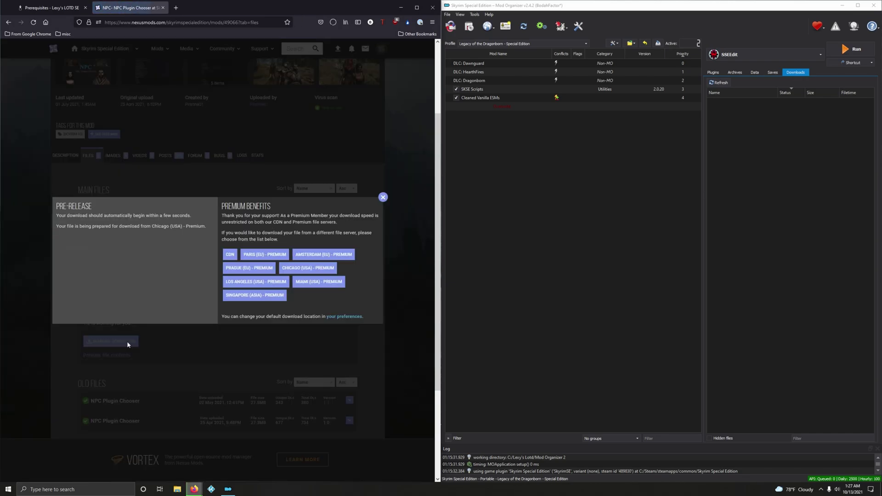
{"action": "left_click", "coordinate": [383, 198]}
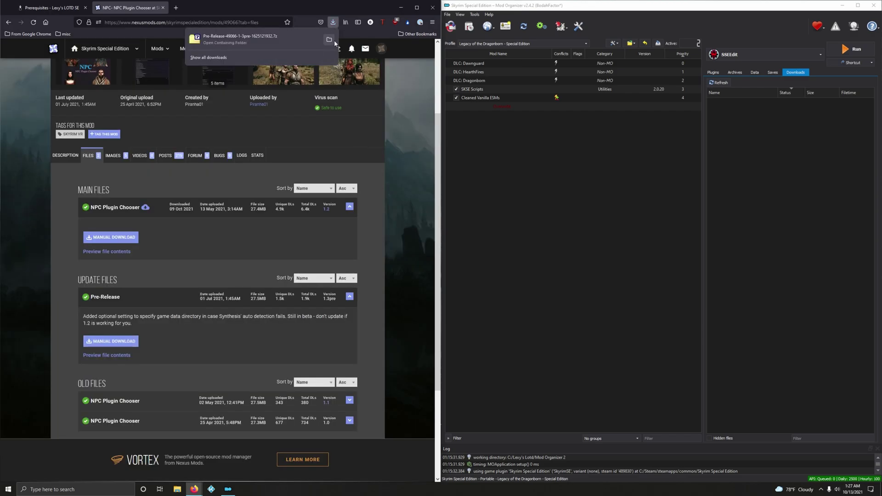
- Delete the leftover study-music video from the Downloads folder
{"action": "left_click", "coordinate": [335, 40]}
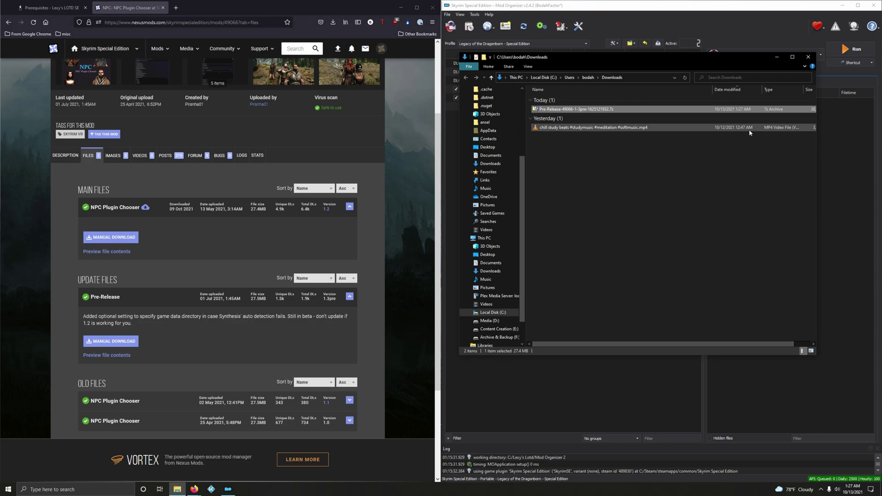
{"action": "left_click", "coordinate": [646, 130]}
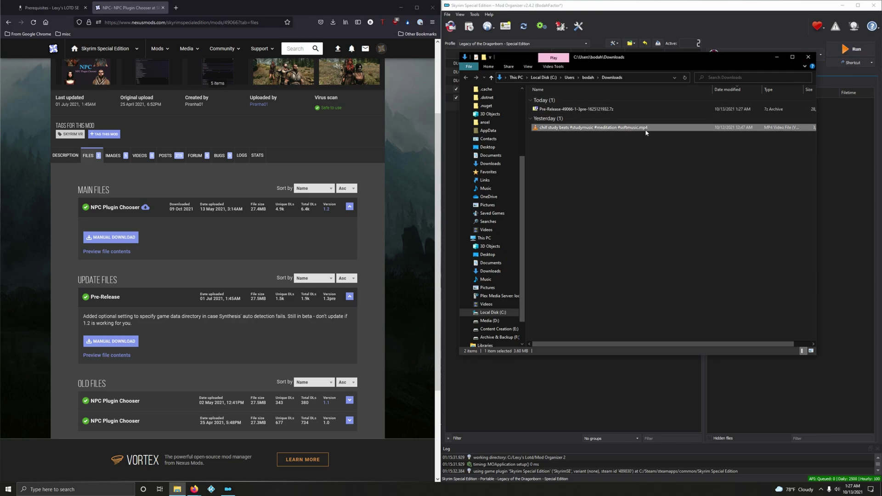
{"action": "key", "text": "Delete"}
{"action": "left_click", "coordinate": [809, 57]}
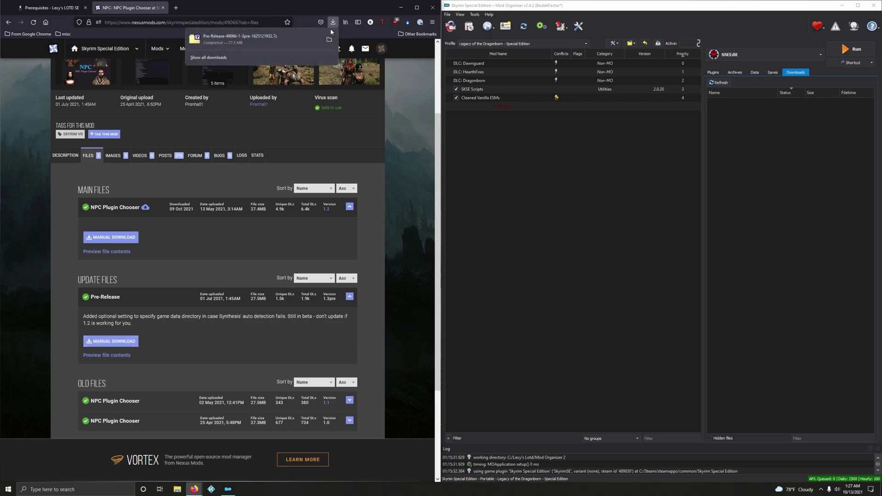
- Extract the NPC 1.3pre folder from the Pre-Release archive into C:\Lexy's Lotd
{"action": "left_click_drag", "start_coordinate": [649, 61], "coordinate": [259, 62]}
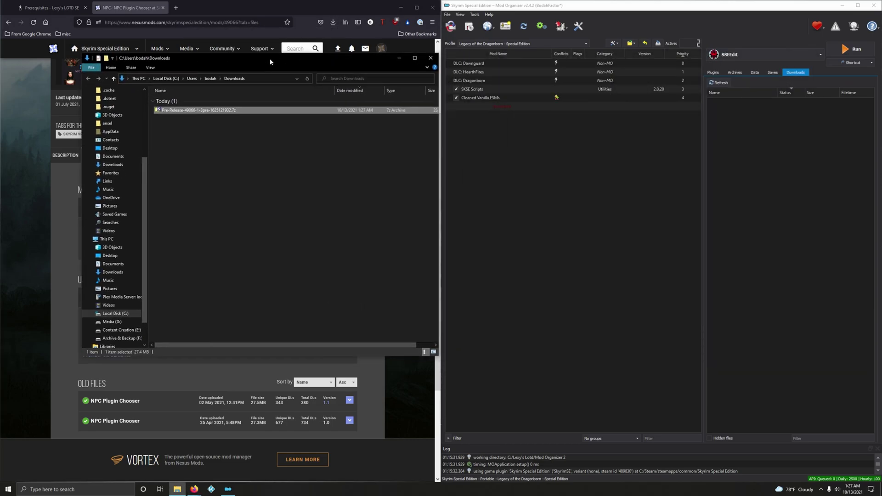
{"action": "double_click", "coordinate": [164, 110]}
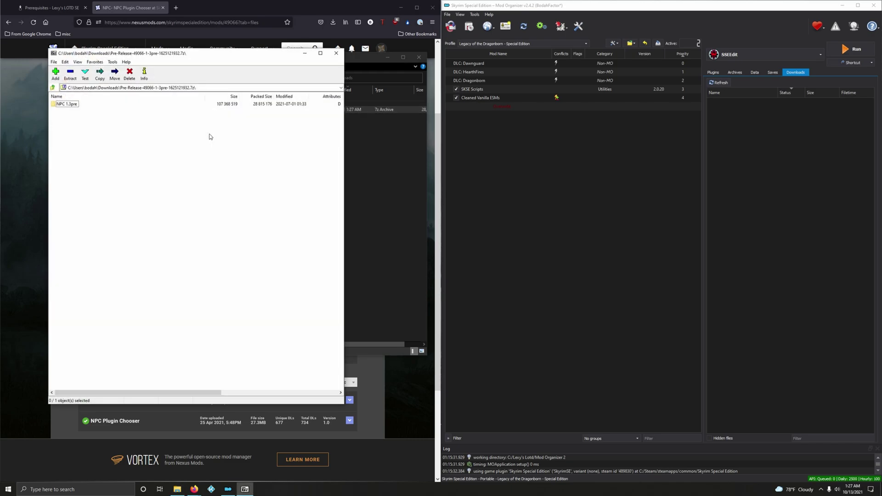
{"action": "left_click", "coordinate": [841, 7]}
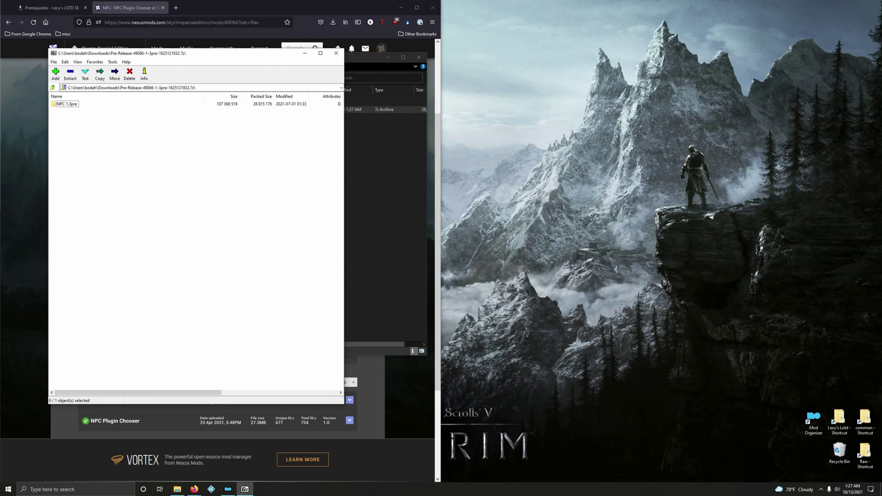
{"action": "double_click", "coordinate": [840, 419]}
{"action": "left_click_drag", "start_coordinate": [207, 62], "coordinate": [584, 47]}
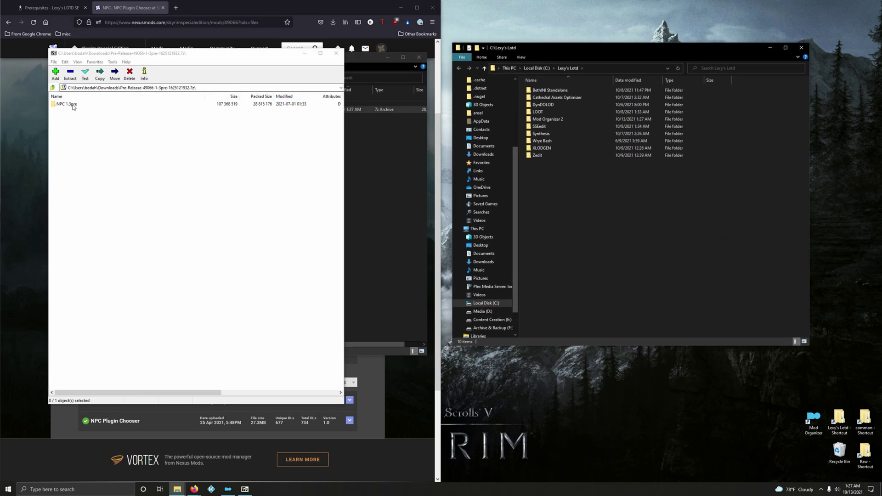
{"action": "left_click_drag", "start_coordinate": [69, 104], "coordinate": [599, 211]}
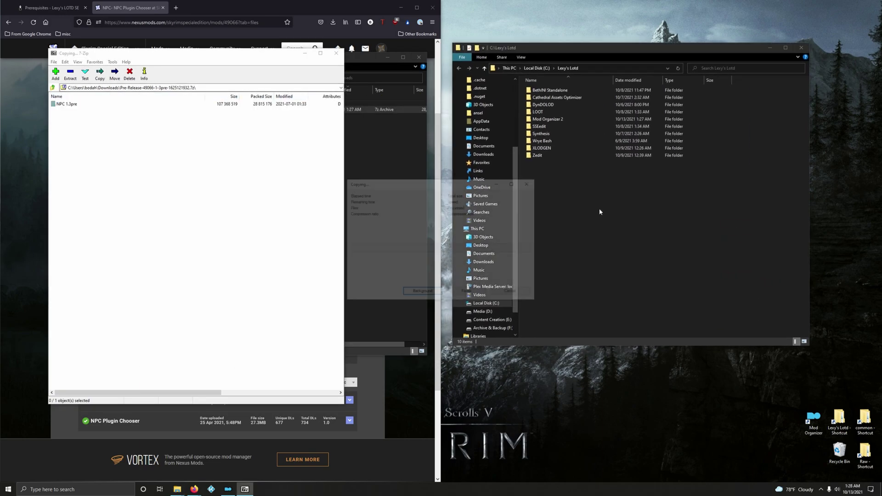
{"action": "left_click", "coordinate": [336, 53]}
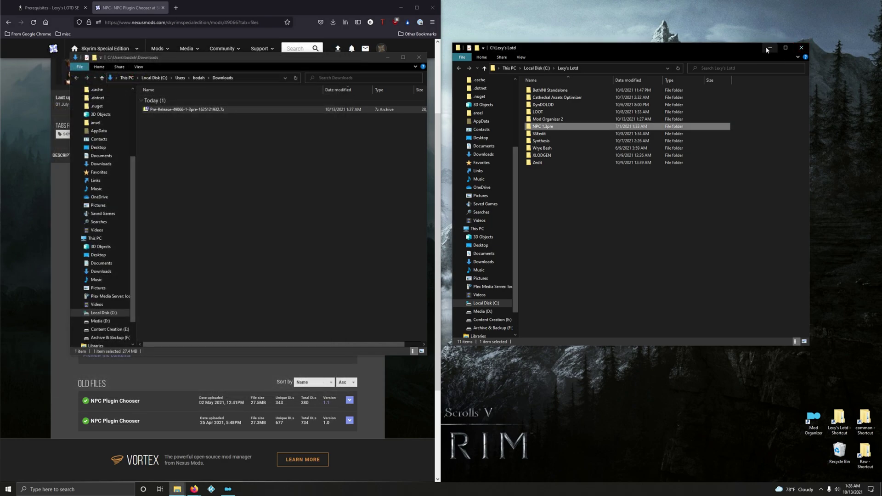
{"action": "left_click", "coordinate": [803, 48]}
- Delete the downloaded Pre-Release 7z archive from Downloads
{"action": "left_click", "coordinate": [209, 116]}
{"action": "left_click", "coordinate": [208, 109]}
{"action": "key", "text": "Delete"}
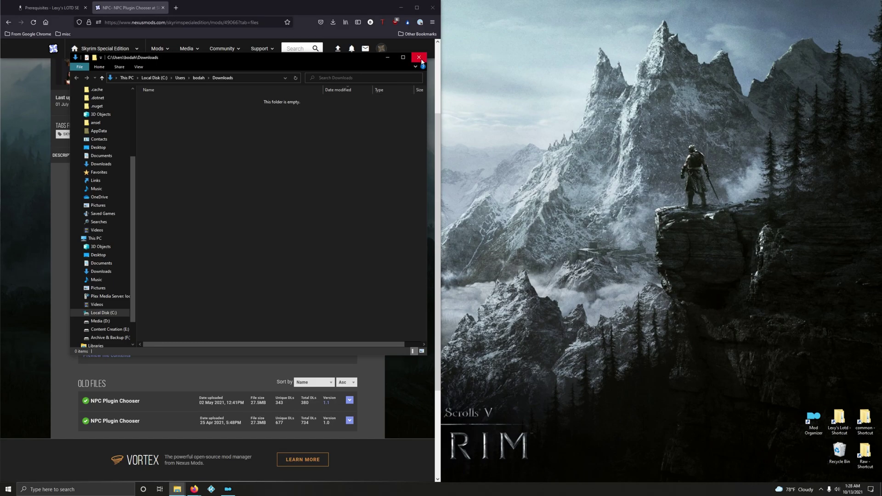
{"action": "left_click", "coordinate": [418, 57]}
- Add NPC-Plugin-Chooser.exe from Lexy's Lotd\NPC 1.3pre as a new Mod Organizer 2 executable
{"action": "left_click", "coordinate": [234, 489]}
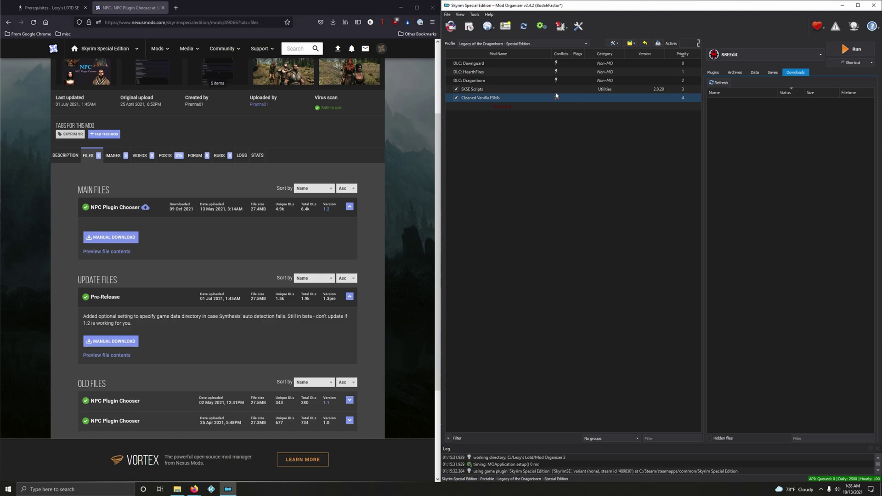
{"action": "left_click", "coordinate": [541, 27]}
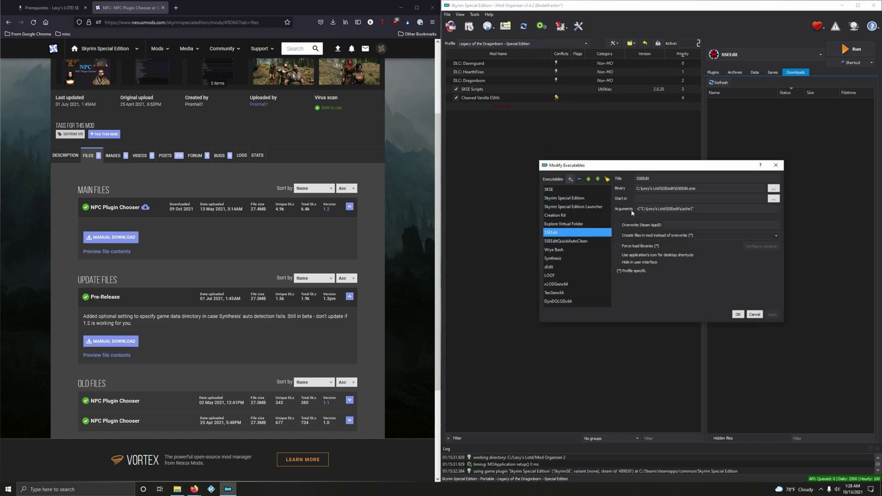
{"action": "left_click", "coordinate": [571, 181]}
{"action": "left_click", "coordinate": [580, 188]}
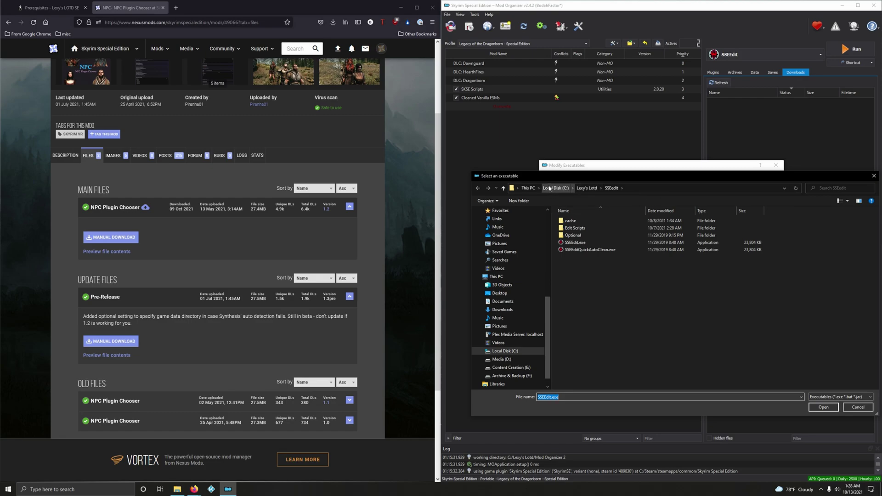
{"action": "left_click", "coordinate": [584, 188]}
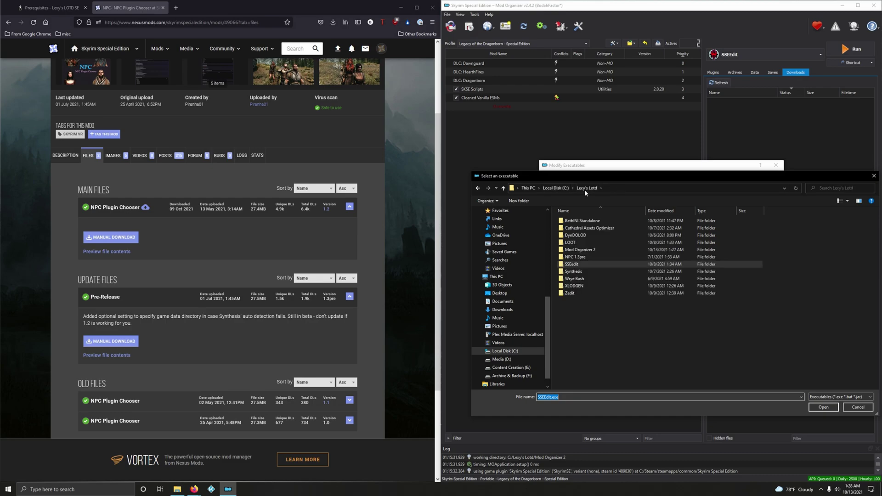
{"action": "double_click", "coordinate": [580, 257]}
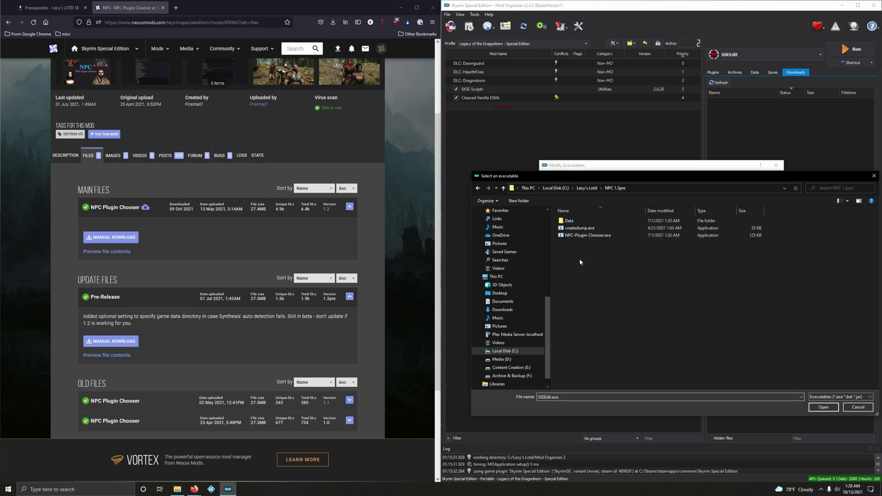
{"action": "left_click", "coordinate": [576, 237]}
{"action": "left_click", "coordinate": [827, 407]}
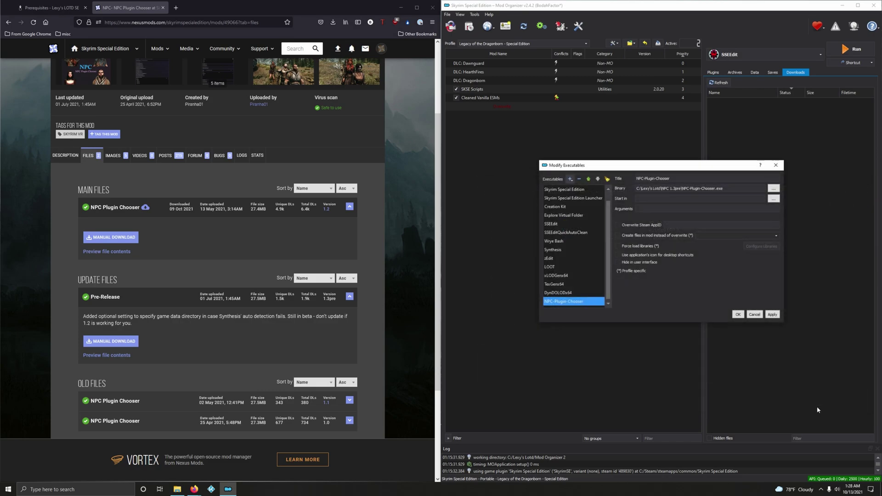
{"action": "left_click", "coordinate": [736, 314]}
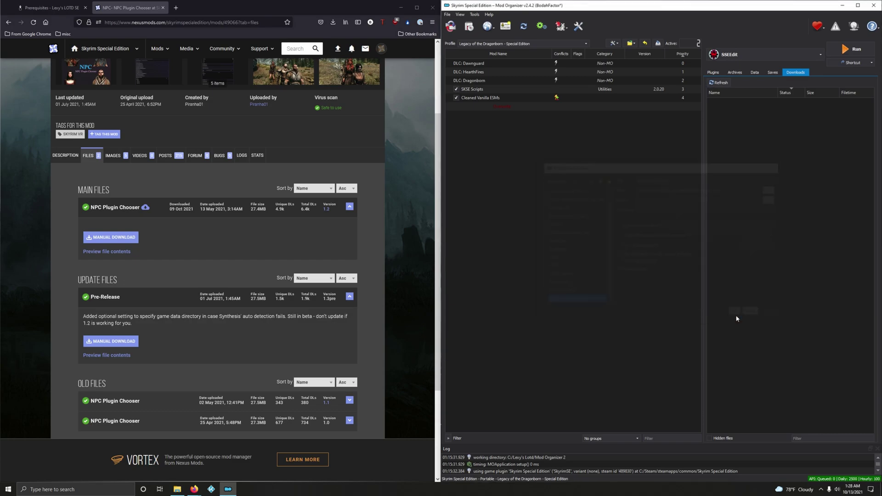
- Go to the Lexy's NPC Chooser settings json page on Nexus Mods
{"action": "left_click", "coordinate": [163, 7]}
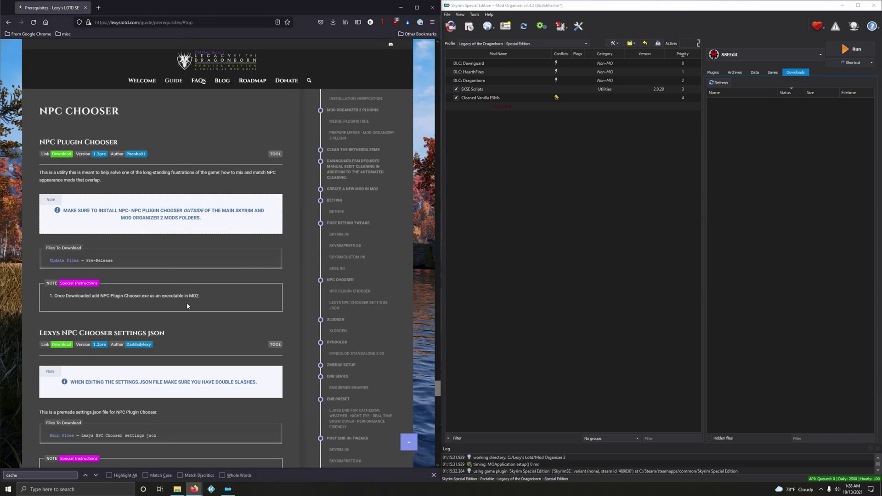
{"action": "scroll", "coordinate": [228, 284], "scroll_direction": "down", "scroll_amount": 3}
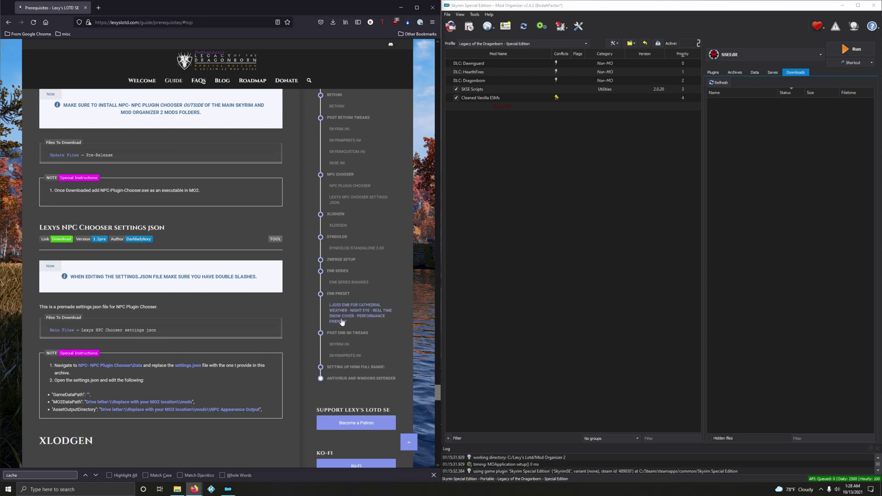
{"action": "left_click", "coordinate": [67, 242]}
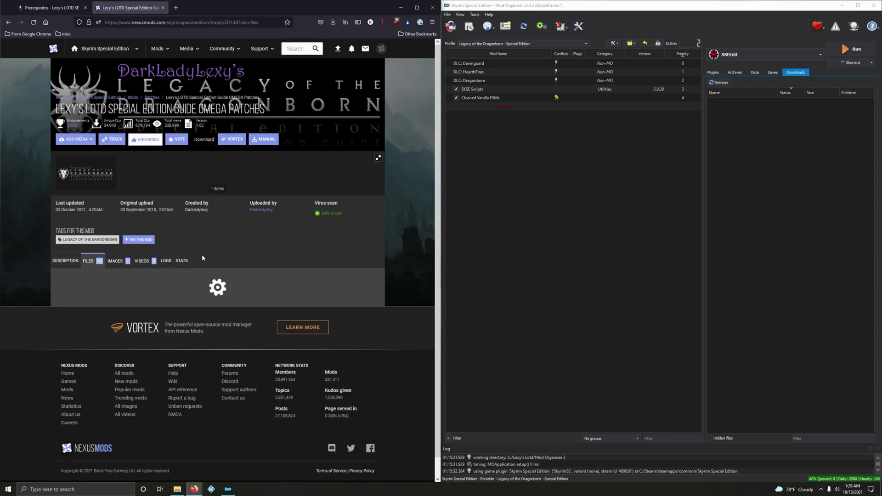
{"action": "scroll", "coordinate": [283, 252], "scroll_direction": "down", "scroll_amount": 2}
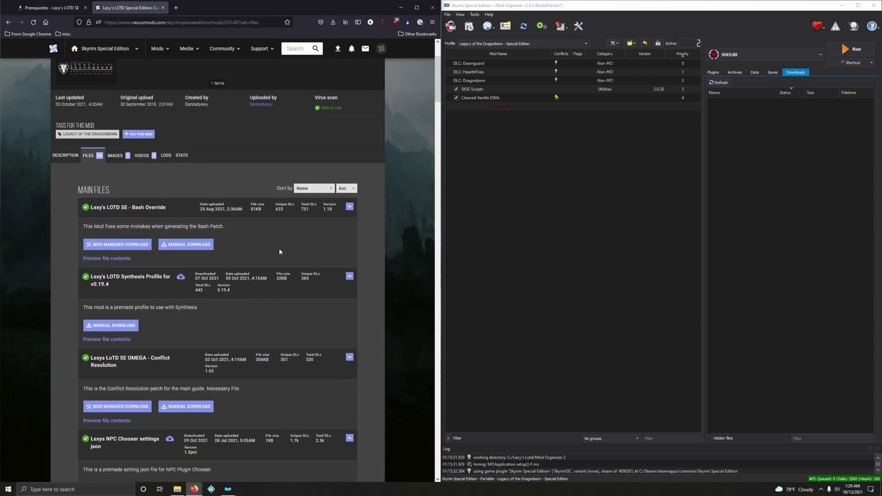
{"action": "scroll", "coordinate": [244, 319], "scroll_direction": "down", "scroll_amount": 2}
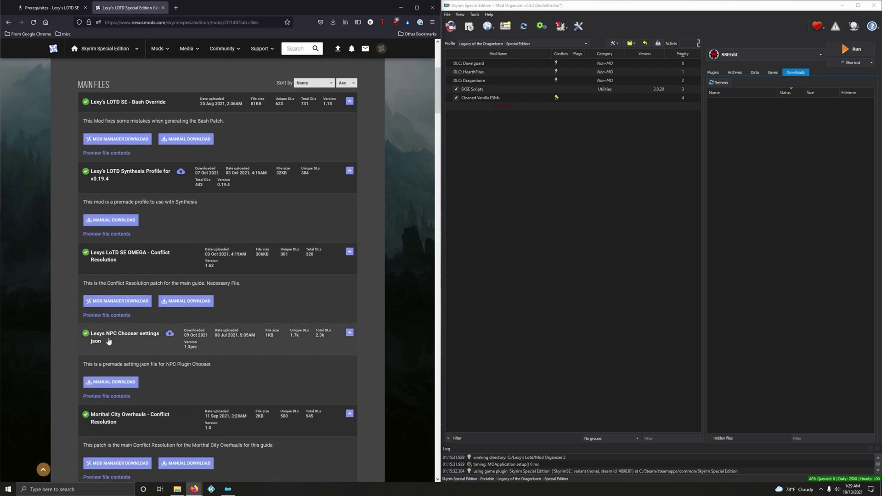
{"action": "scroll", "coordinate": [181, 353], "scroll_direction": "down", "scroll_amount": 2}
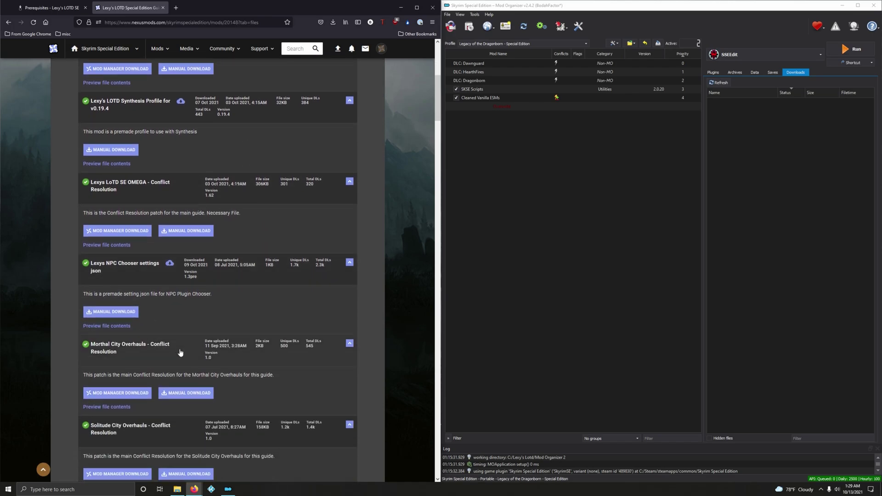
- Download the Lexys NPC Chooser settings json archive and show it in its Downloads folder
{"action": "left_click", "coordinate": [132, 314]}
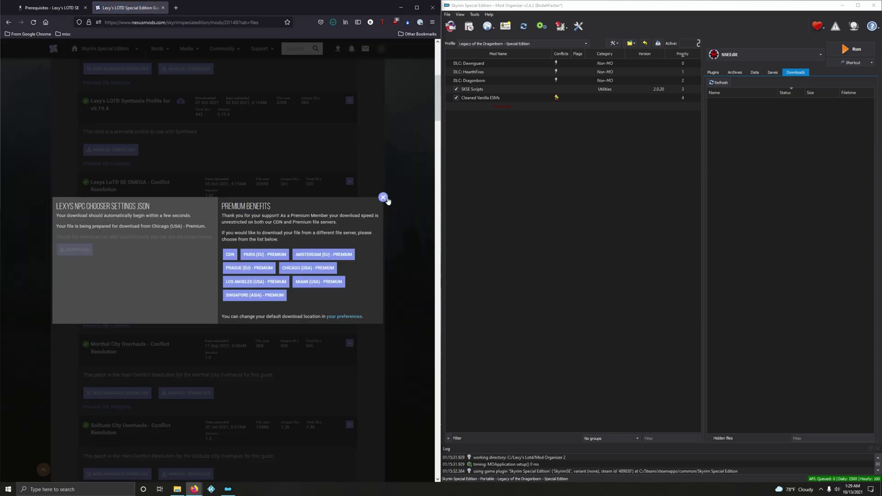
{"action": "left_click", "coordinate": [384, 197]}
{"action": "left_click", "coordinate": [333, 22]}
{"action": "left_click", "coordinate": [333, 40]}
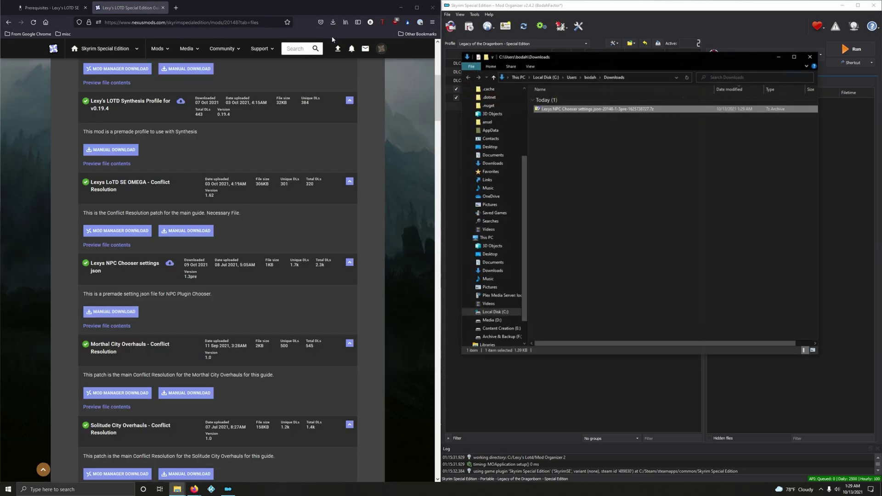
- Minimize Mod Organizer, close the Nexus mod page, and scroll down Lexy's guide
{"action": "left_click", "coordinate": [843, 10]}
{"action": "left_click", "coordinate": [843, 8]}
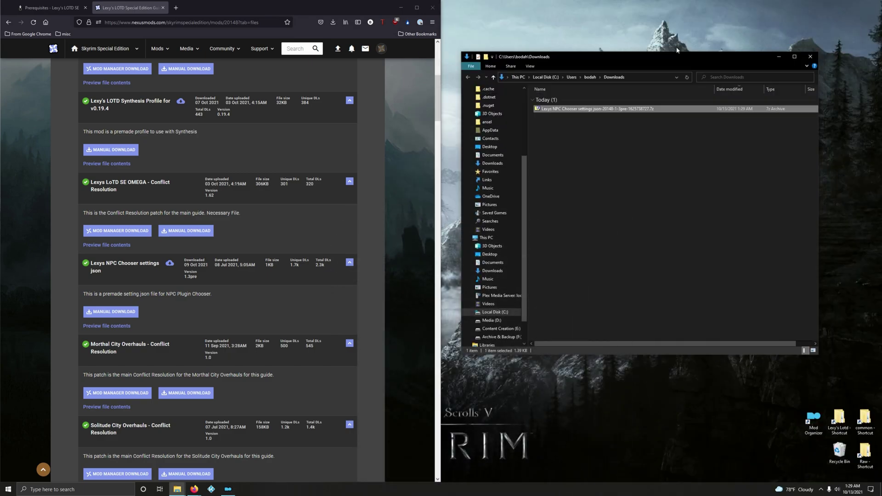
{"action": "left_click", "coordinate": [163, 8]}
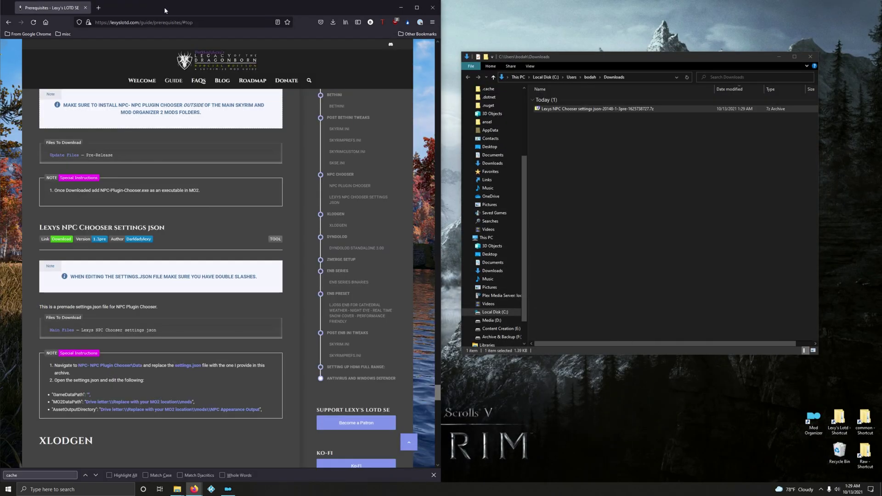
{"action": "scroll", "coordinate": [128, 376], "scroll_direction": "down", "scroll_amount": 3}
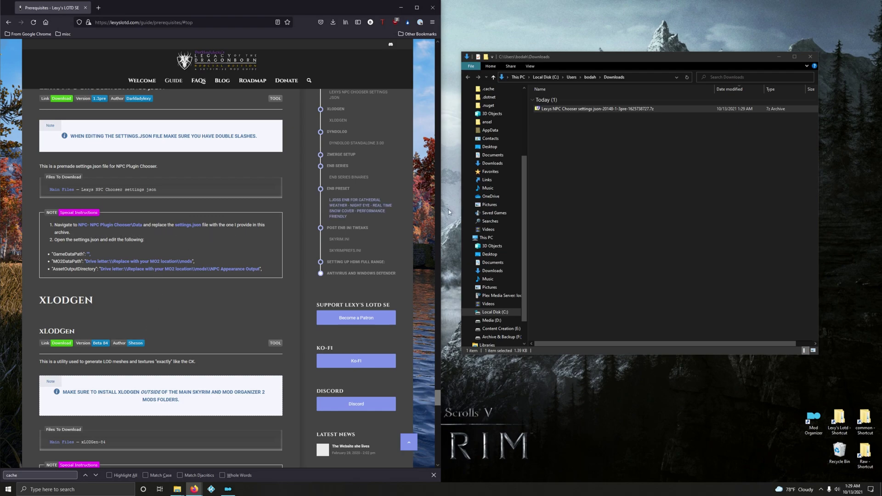
- Open the C:\Lexy's Lotd\NPC 1.3pre\Data folder beside the Downloads window
{"action": "left_click_drag", "start_coordinate": [665, 57], "coordinate": [360, 40]}
{"action": "double_click", "coordinate": [840, 419]}
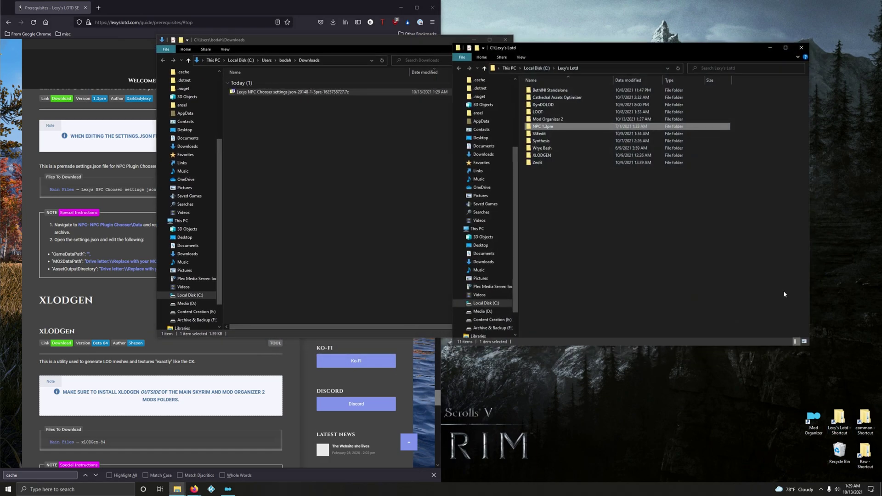
{"action": "left_click_drag", "start_coordinate": [648, 53], "coordinate": [721, 30]}
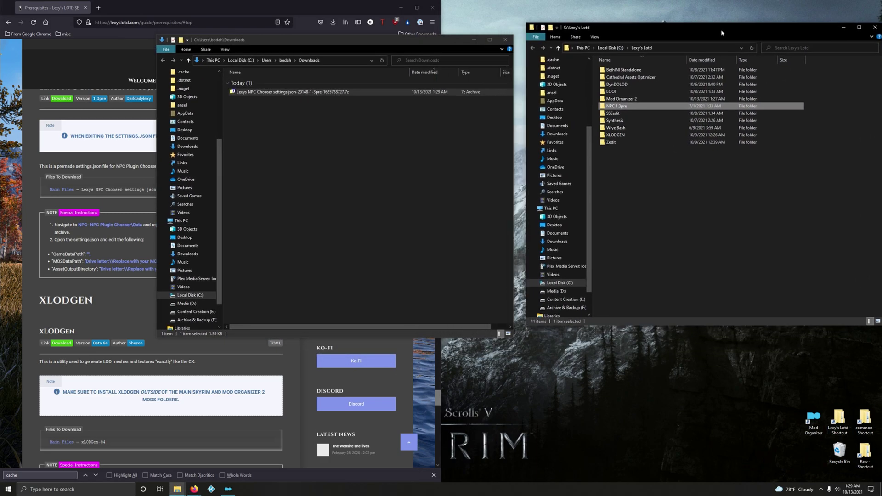
{"action": "double_click", "coordinate": [617, 106]}
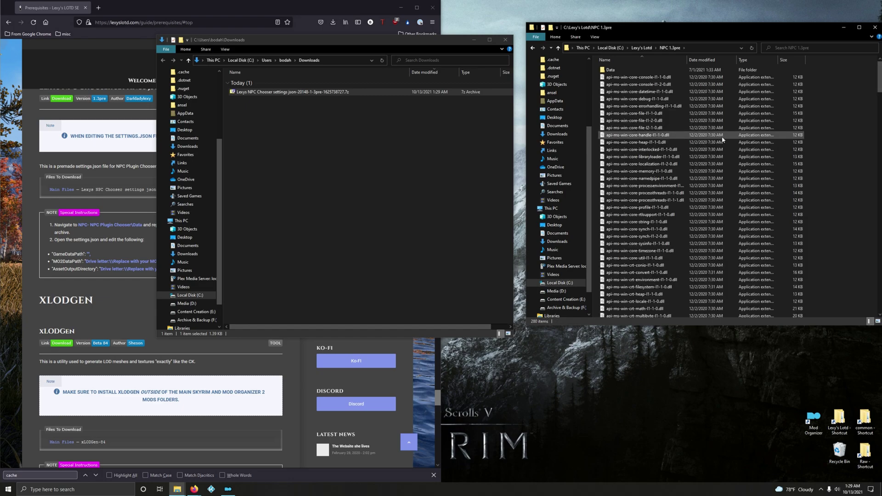
{"action": "double_click", "coordinate": [614, 70]}
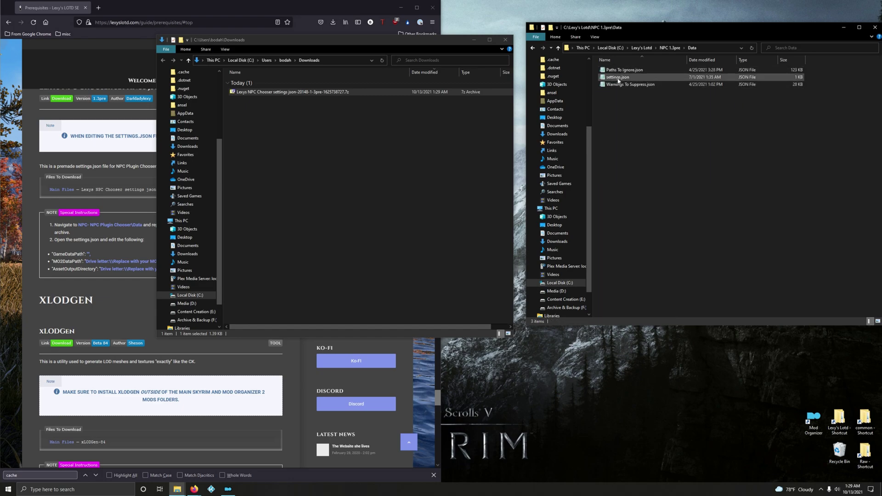
- Replace Data's settings.json with the one from the settings json archive, then close both windows
{"action": "double_click", "coordinate": [257, 94]}
{"action": "left_click_drag", "start_coordinate": [65, 105], "coordinate": [653, 155]}
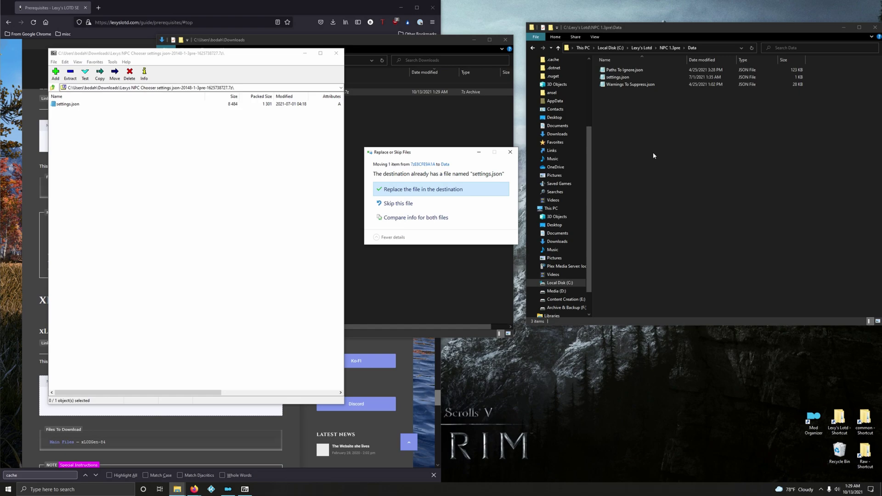
{"action": "left_click", "coordinate": [431, 189]}
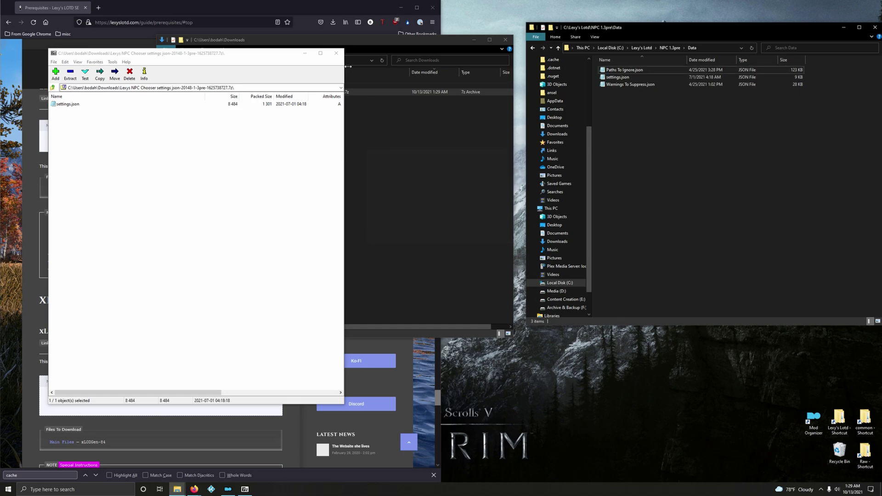
{"action": "left_click", "coordinate": [339, 54]}
{"action": "left_click", "coordinate": [505, 39]}
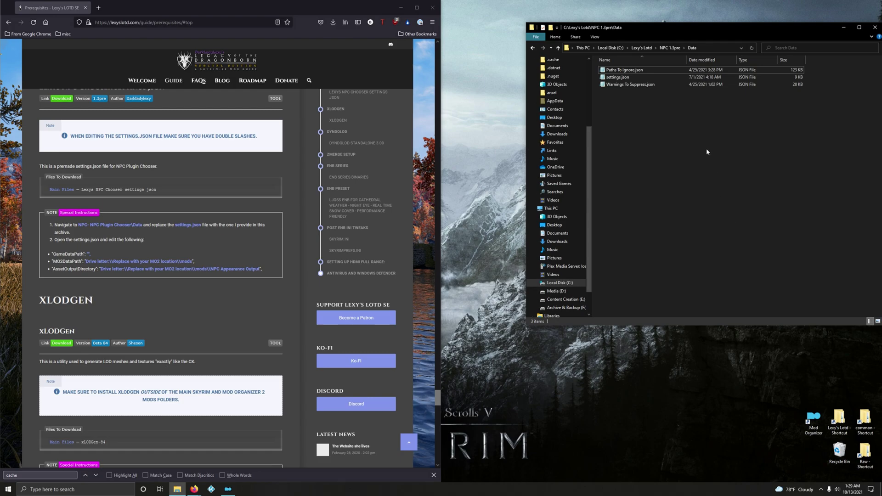
- Open settings.json in Notepad and clear the GameDataPath value, leaving empty quotes
{"action": "left_click", "coordinate": [625, 77]}
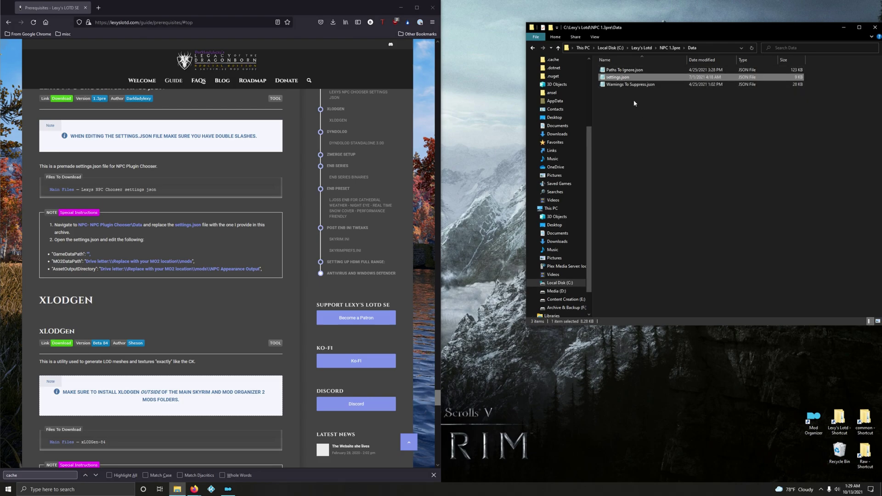
{"action": "double_click", "coordinate": [626, 77]}
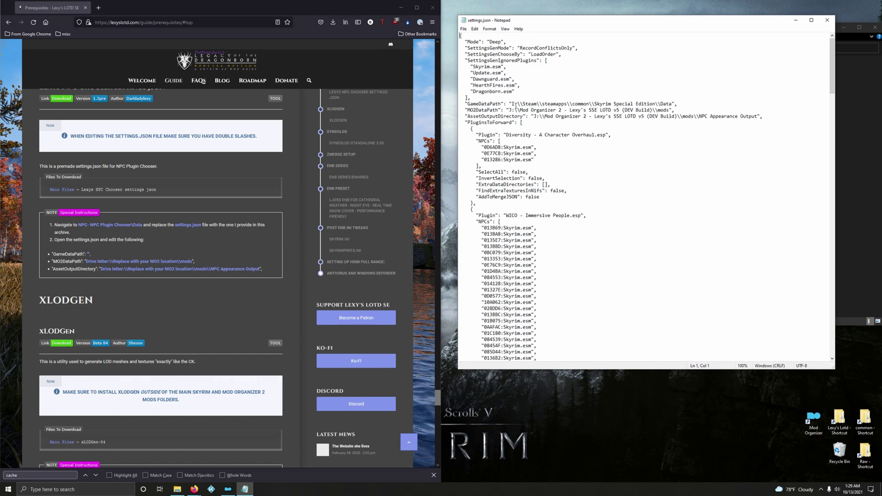
{"action": "left_click_drag", "start_coordinate": [512, 104], "coordinate": [675, 105]}
{"action": "key", "text": "BackSpace"}
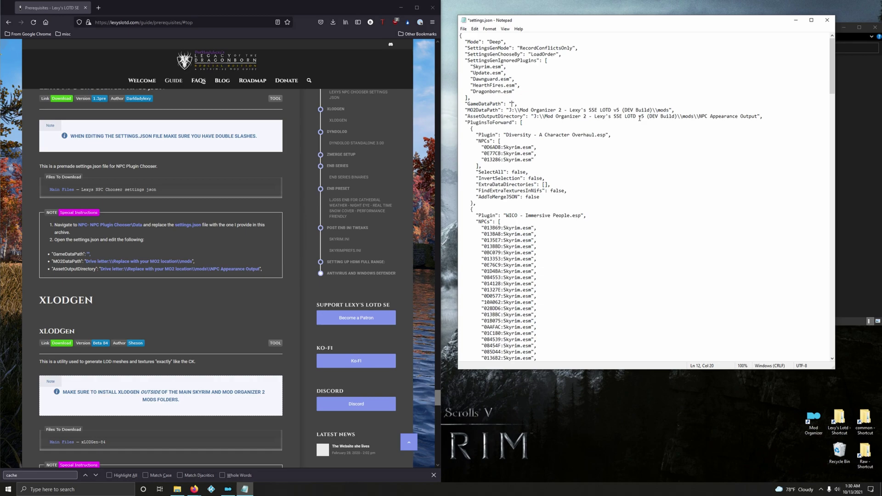
- Copy the C:\Lexy's Lotd\Mod Organizer 2 folder path from the Explorer address bar
{"action": "double_click", "coordinate": [837, 419]}
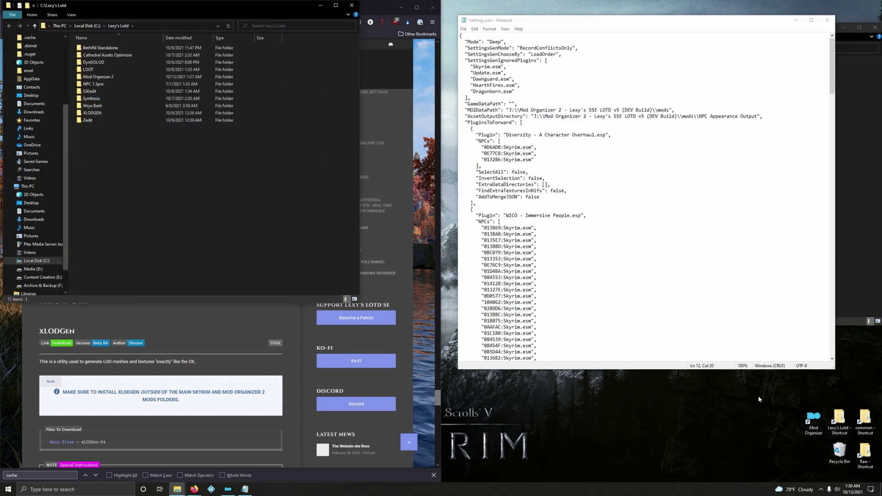
{"action": "double_click", "coordinate": [108, 78]}
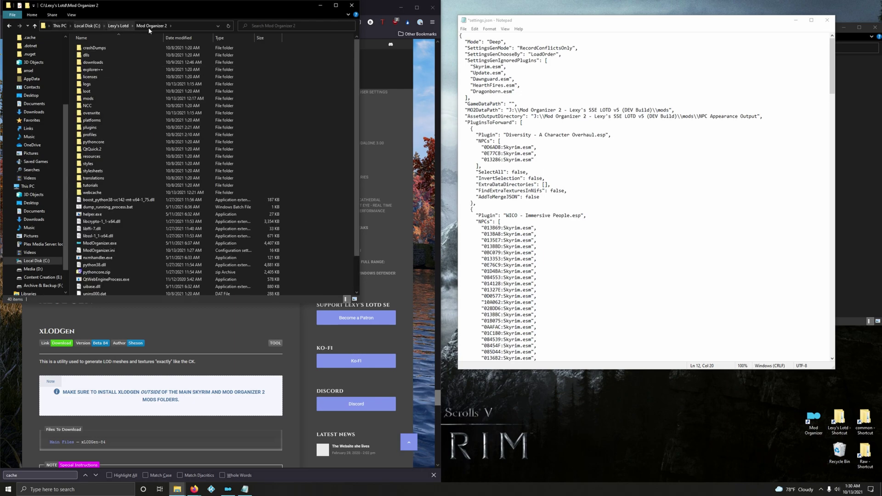
{"action": "left_click", "coordinate": [192, 28]}
{"action": "key", "text": "ctrl+c"}
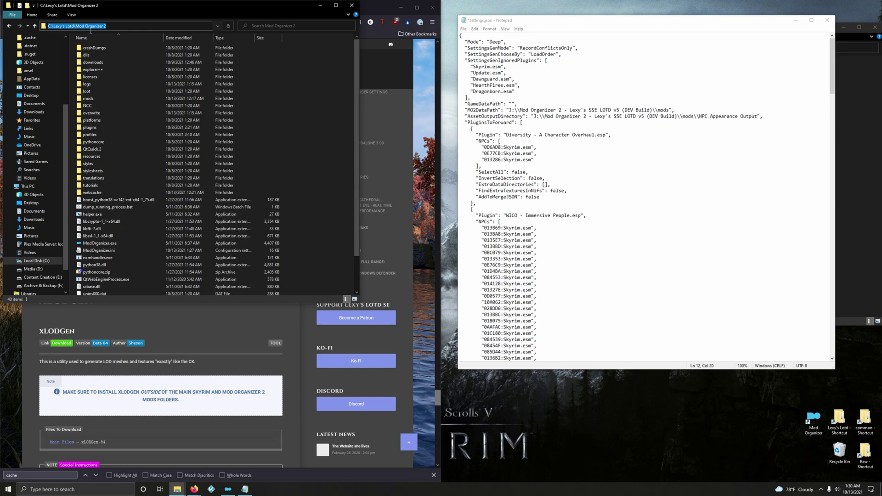
{"action": "left_click_drag", "start_coordinate": [91, 30], "coordinate": [151, 41]}
{"action": "left_click", "coordinate": [351, 5]}
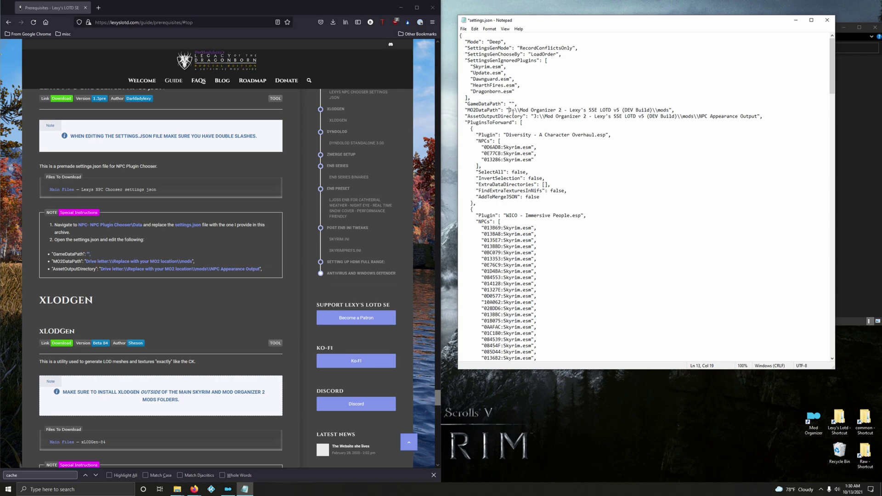
- Paste that path over the old MO2DataPath value in settings.json
{"action": "left_click_drag", "start_coordinate": [510, 111], "coordinate": [672, 111]}
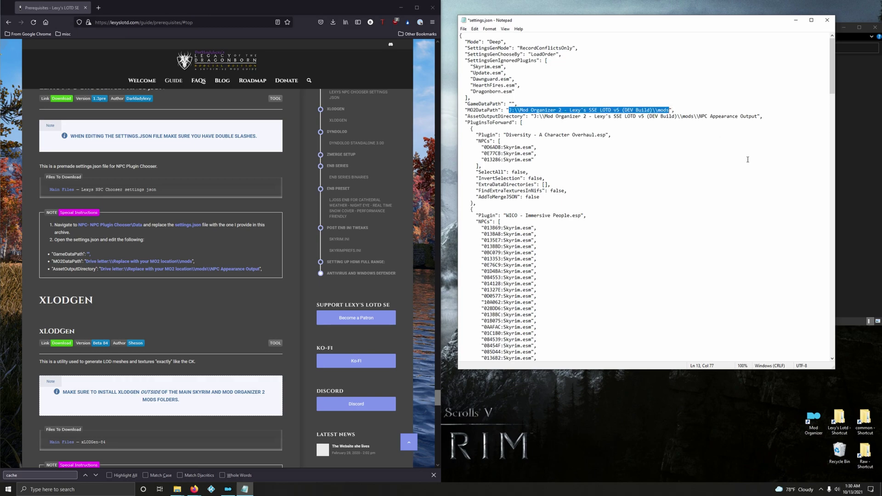
{"action": "right_click", "coordinate": [618, 115]}
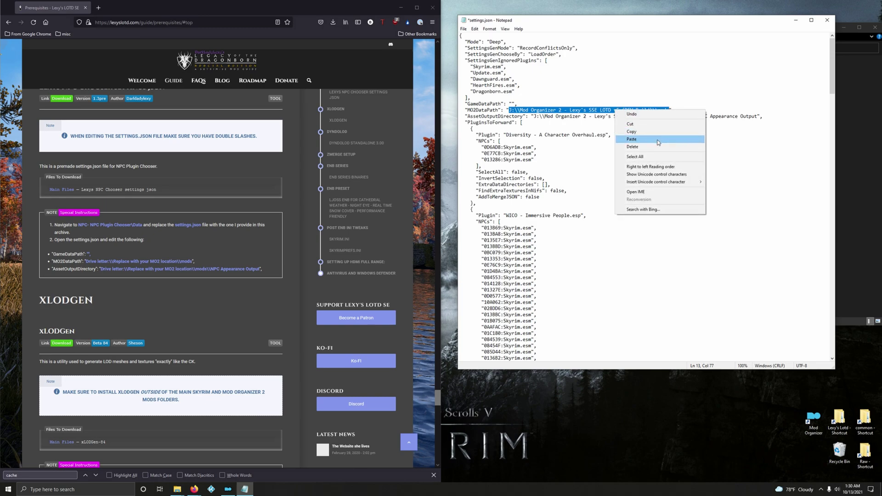
{"action": "left_click", "coordinate": [662, 140]}
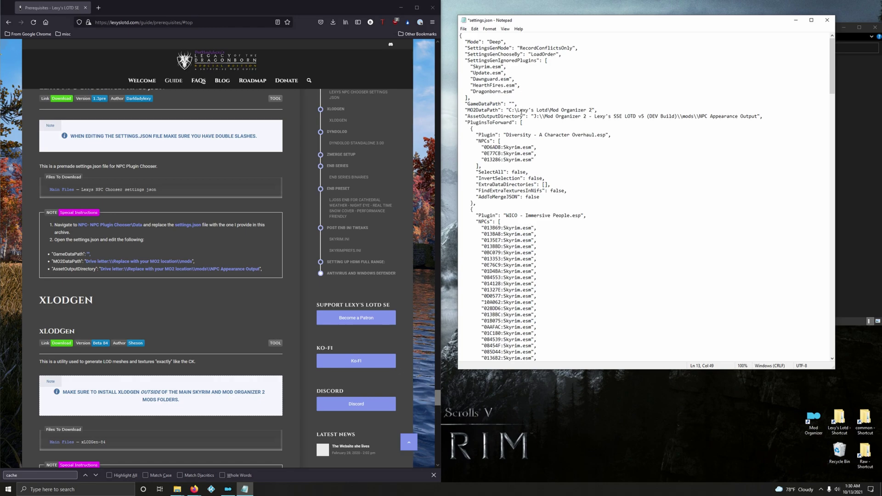
- Double each backslash in MO2DataPath and append \\mods to the path
{"action": "left_click", "coordinate": [517, 110]}
{"action": "type", "text": "\\\\"}
{"action": "type", "text": "\\\\"}
{"action": "type", "text": "mods"}
- Paste the MO2DataPath mods path into AssetOutputDirectory before NPC Appearance Output, then save settings.json
{"action": "left_click_drag", "start_coordinate": [509, 111], "coordinate": [615, 111]}
{"action": "right_click", "coordinate": [610, 110]}
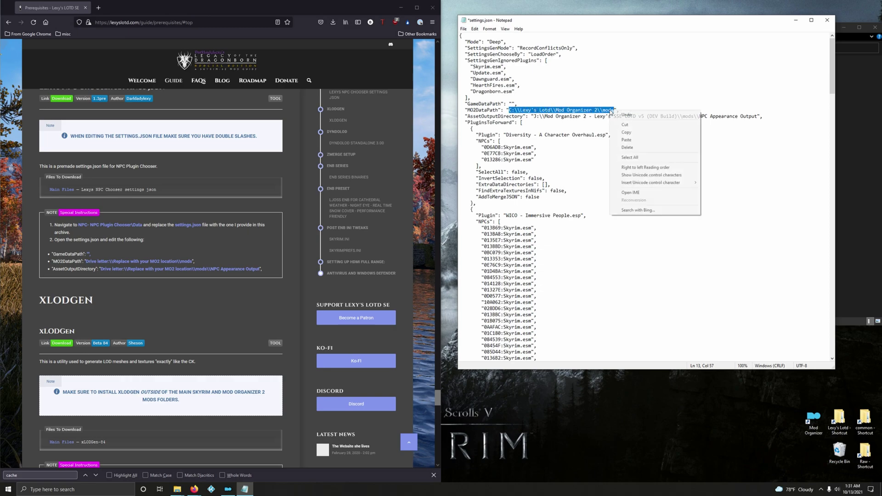
{"action": "left_click", "coordinate": [653, 133]}
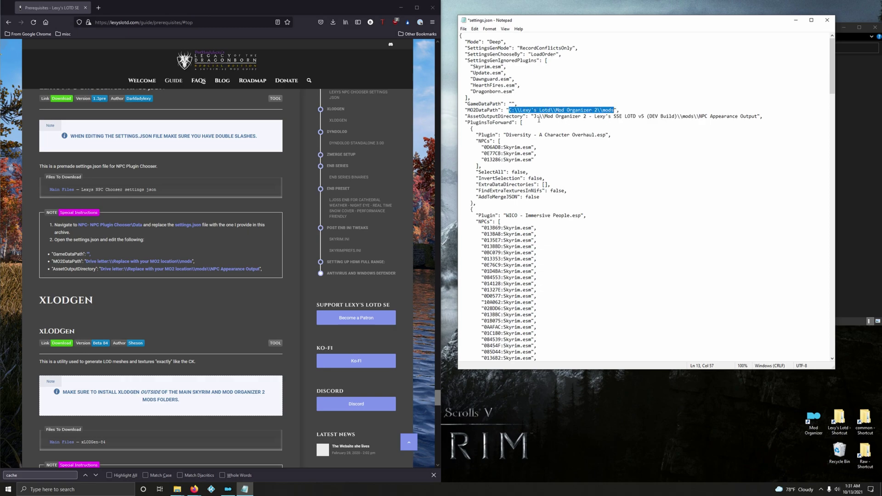
{"action": "left_click_drag", "start_coordinate": [535, 117], "coordinate": [697, 119]}
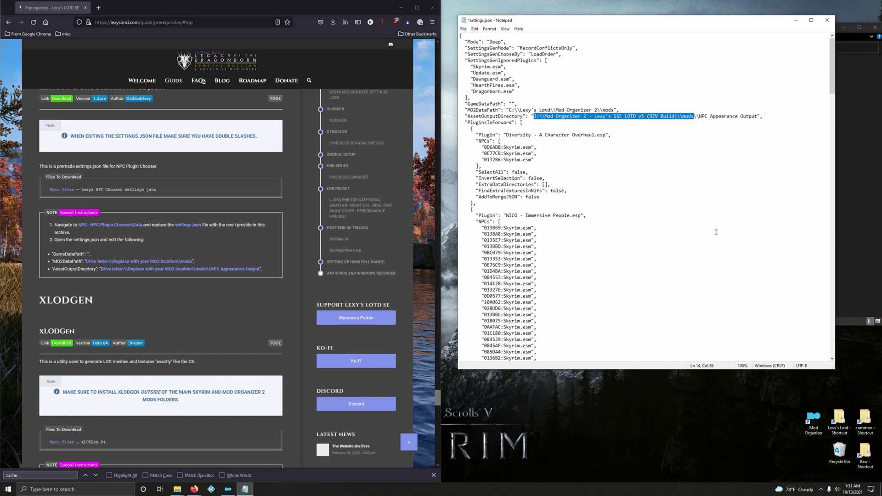
{"action": "key", "text": "ctrl+v"}
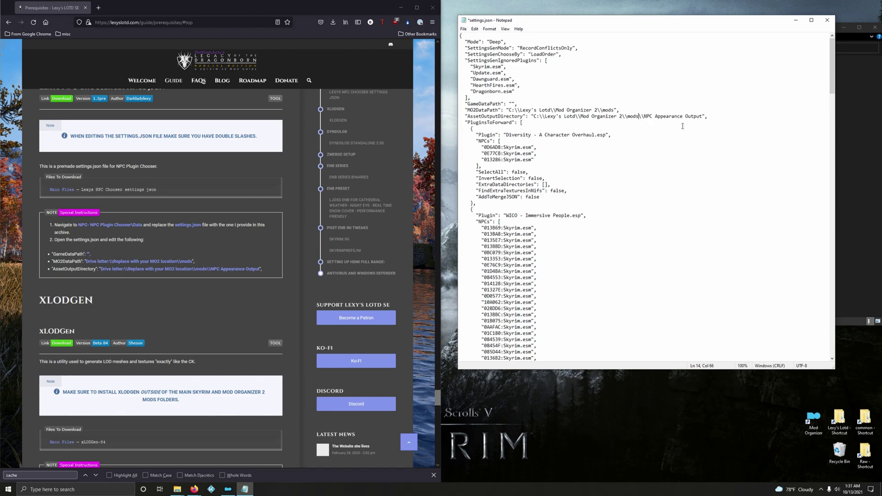
{"action": "left_click", "coordinate": [464, 29]}
{"action": "left_click", "coordinate": [482, 60]}
- Close Notepad and return the guide to the Lexys NPC Chooser settings json section
{"action": "left_click", "coordinate": [827, 20]}
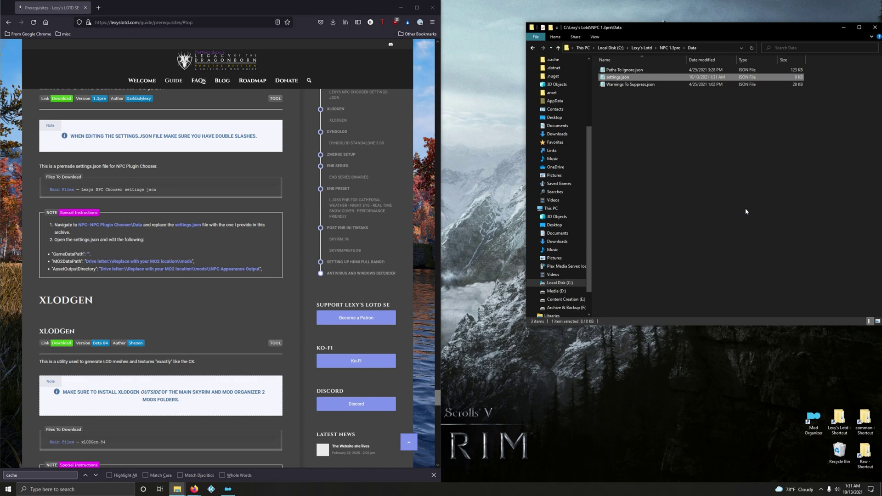
{"action": "scroll", "coordinate": [276, 246], "scroll_direction": "up", "scroll_amount": 3}
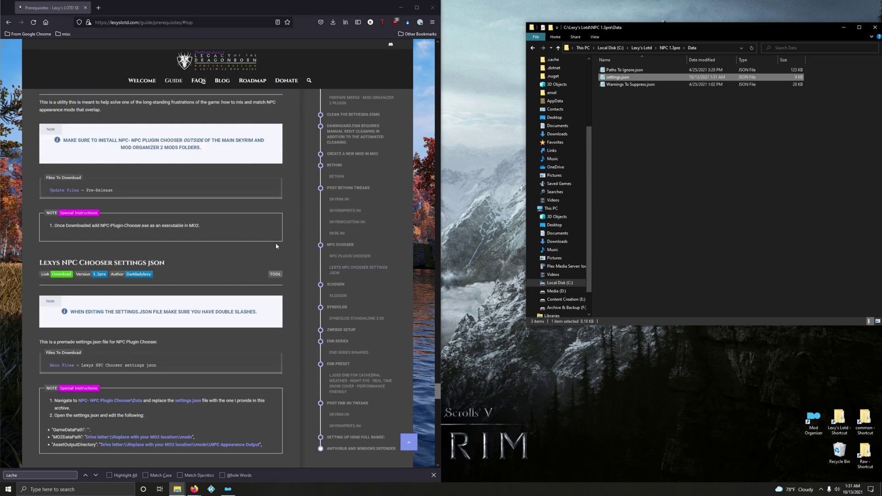
{"action": "scroll", "coordinate": [276, 246], "scroll_direction": "down", "scroll_amount": 1}
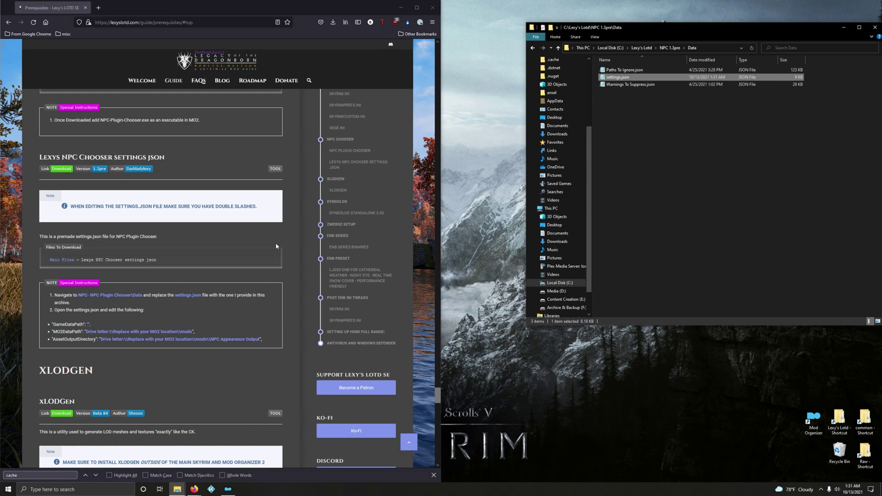